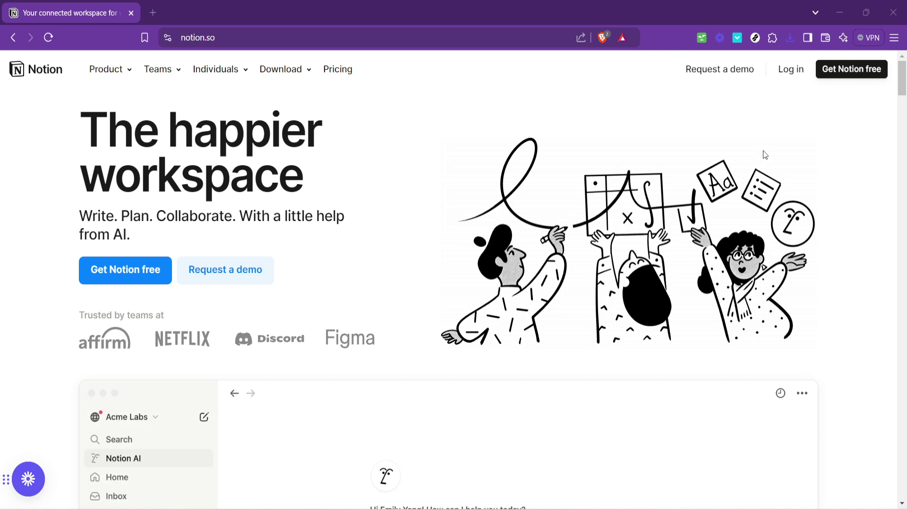
# Log in to Notion via Continue with Google, choosing the Google account in the popup.
pyautogui.click(790, 69)
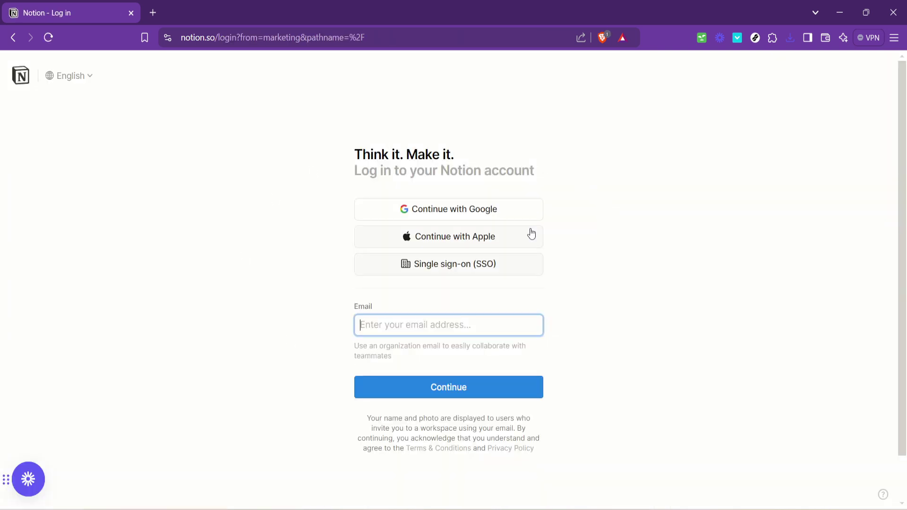
pyautogui.click(458, 212)
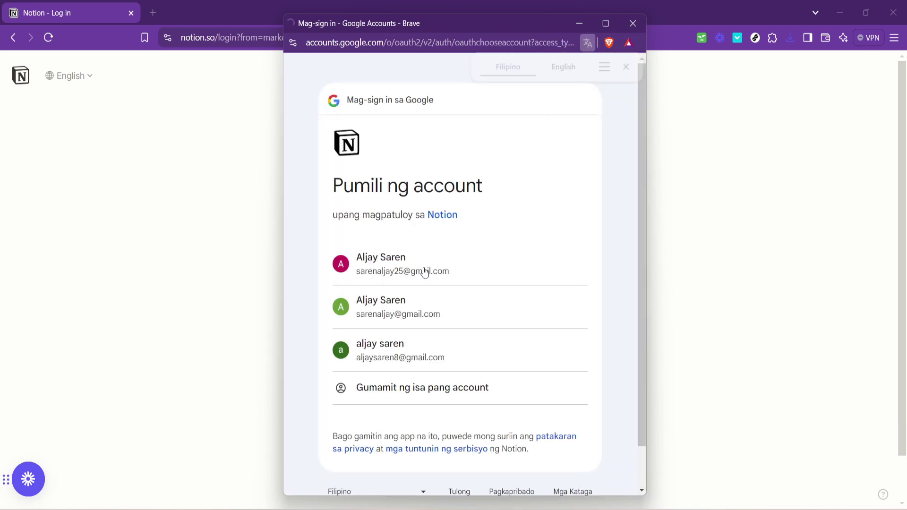
pyautogui.moveTo(423, 271); pyautogui.dragTo(449, 271)
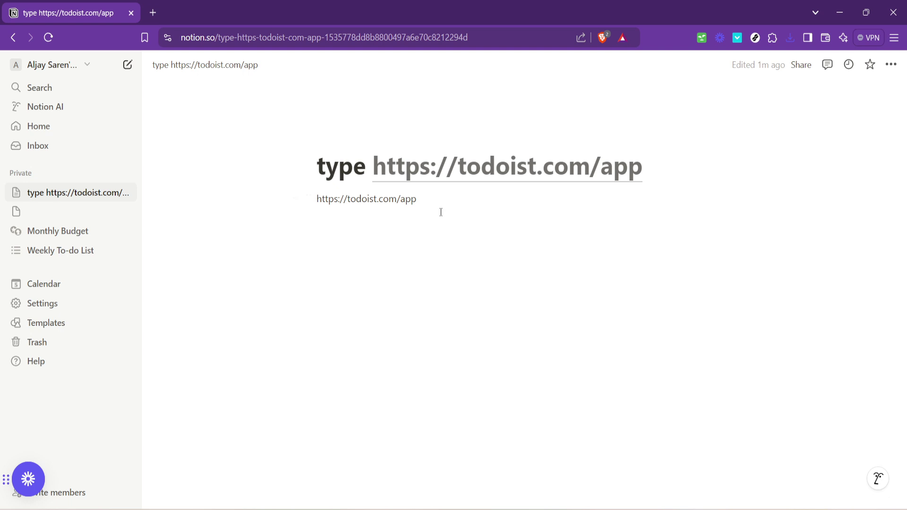
# Insert an Embed block directly below the Todoist link line using /emb.
pyautogui.moveTo(366, 199)
pyautogui.press('Return')
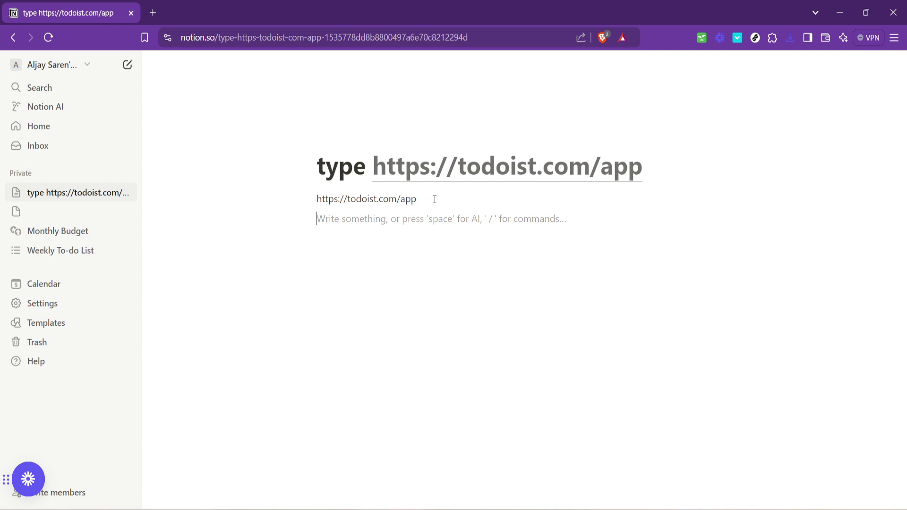
pyautogui.press('BackSpace')
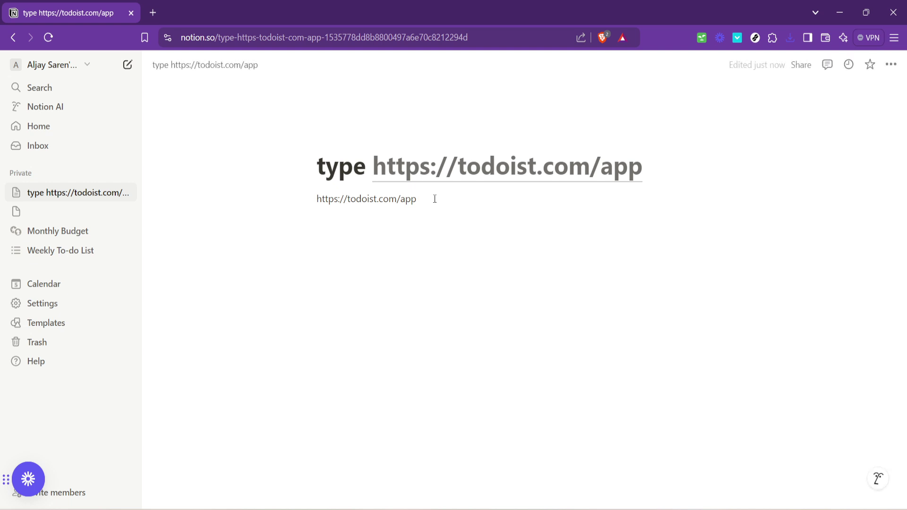
pyautogui.write('/')
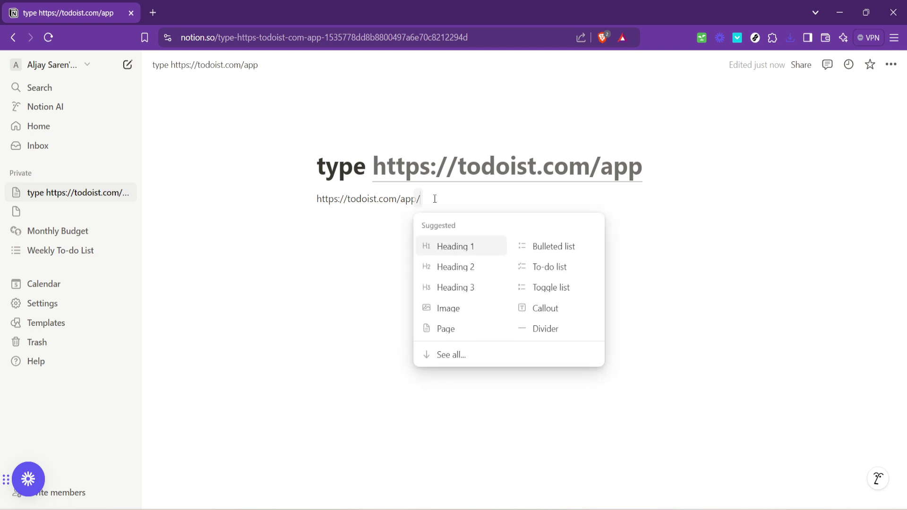
pyautogui.write('em')
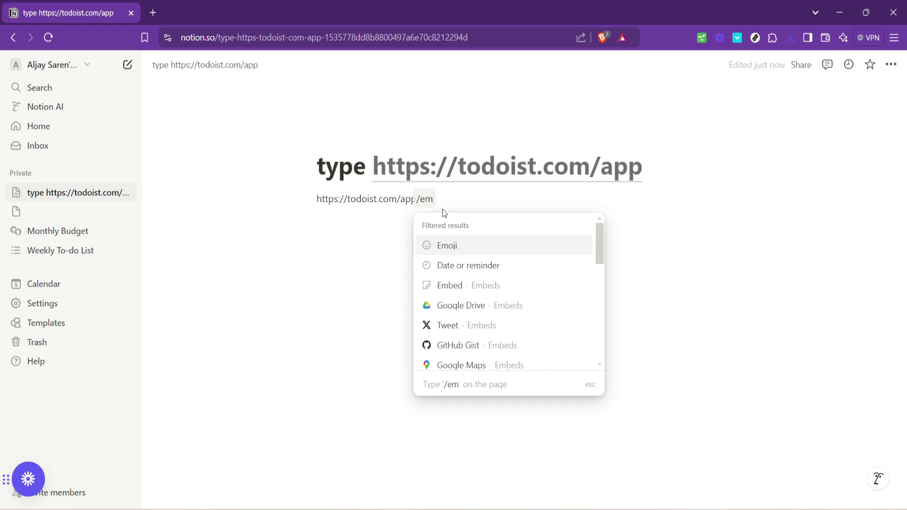
pyautogui.write('b')
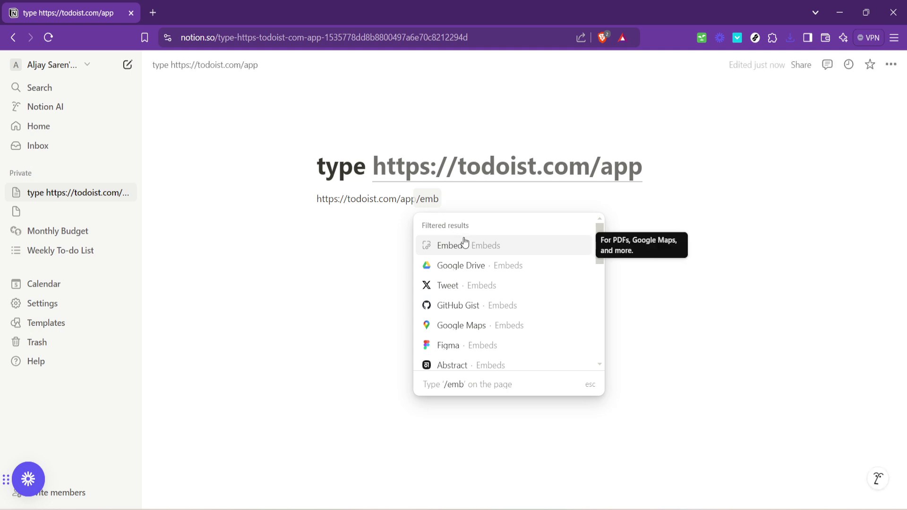
pyautogui.click(466, 245)
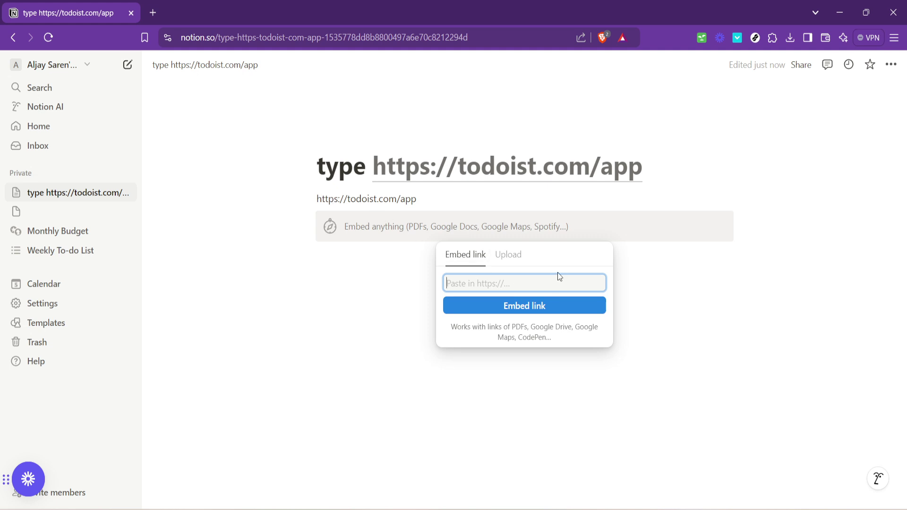
pyautogui.write('htt')
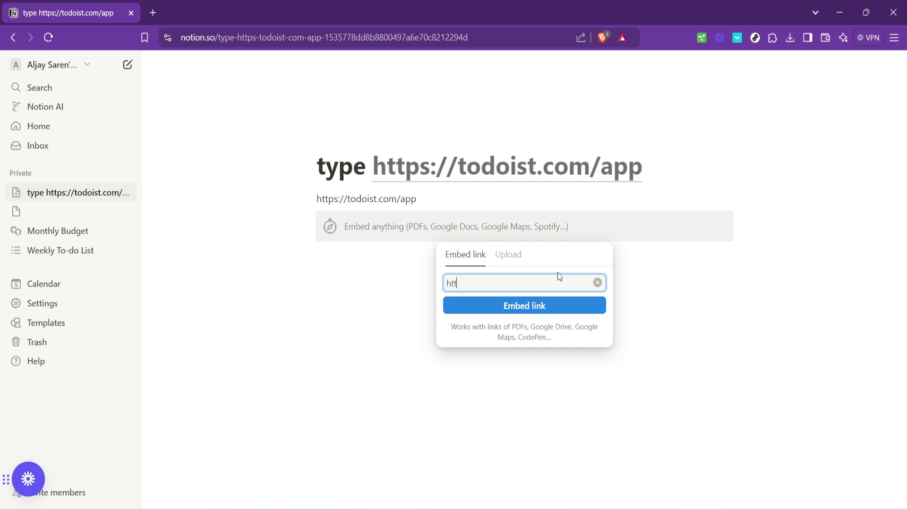
pyautogui.write('ps')
pyautogui.write(':')
pyautogui.write('//')
pyautogui.write('todoi')
pyautogui.write('st.co')
pyautogui.write('m/')
pyautogui.write('app')
pyautogui.click(536, 308)
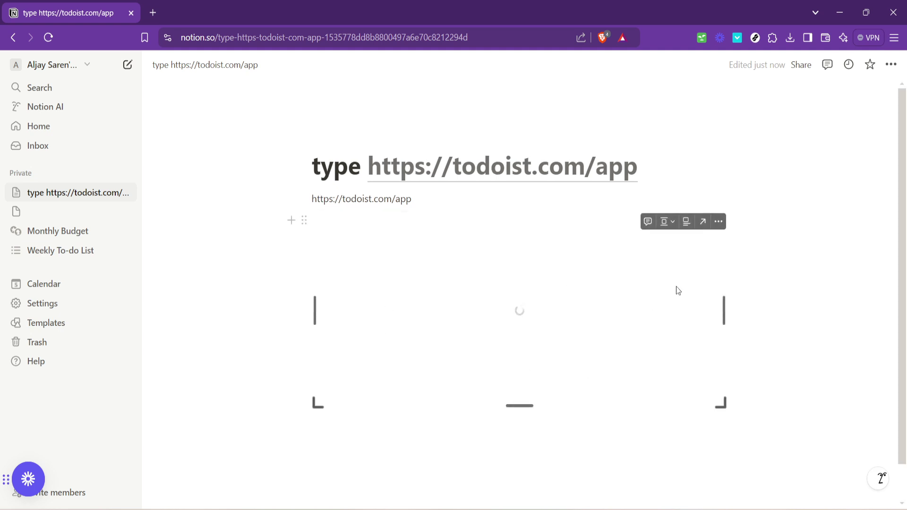
pyautogui.moveTo(590, 330)
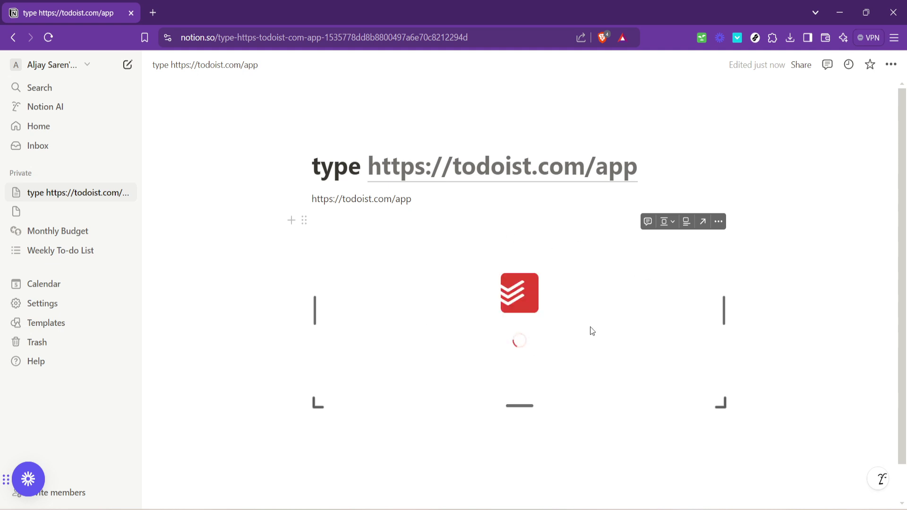
pyautogui.scroll(-1, 680, 323)
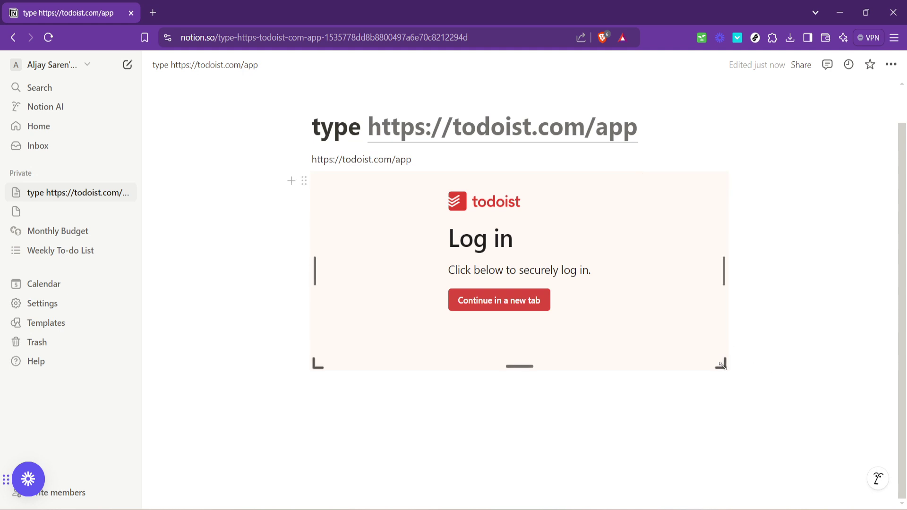
# Drag the Todoist embed's corner handle outward to widen the panel.
pyautogui.moveTo(718, 360)
pyautogui.mouseDown()
pyautogui.moveTo(790, 431)
pyautogui.moveTo(836, 436)
pyautogui.mouseUp()
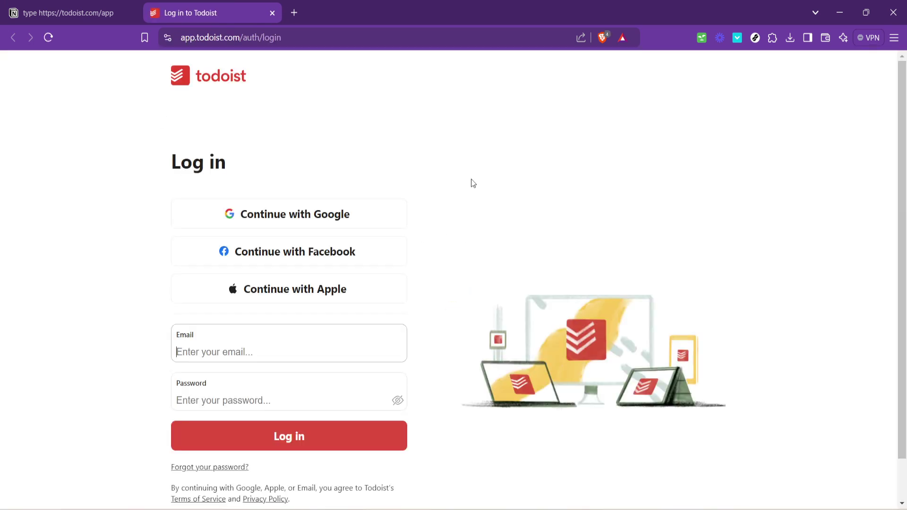
# Sign in to Todoist with Continue with Google, choosing the first account.
pyautogui.click(293, 215)
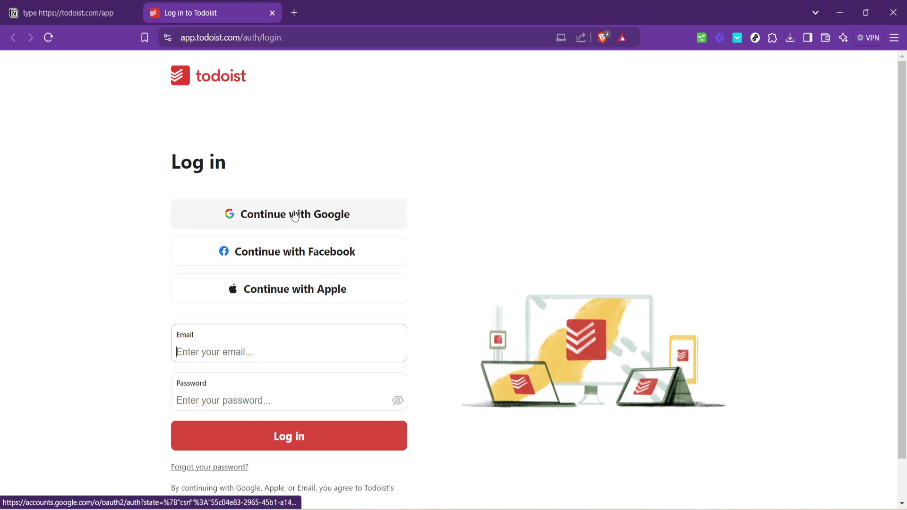
pyautogui.click(294, 214)
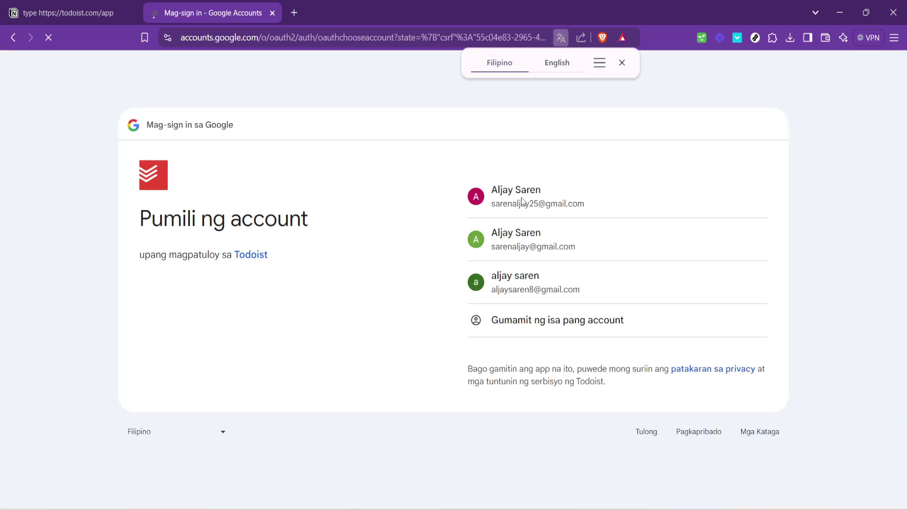
pyautogui.click(524, 201)
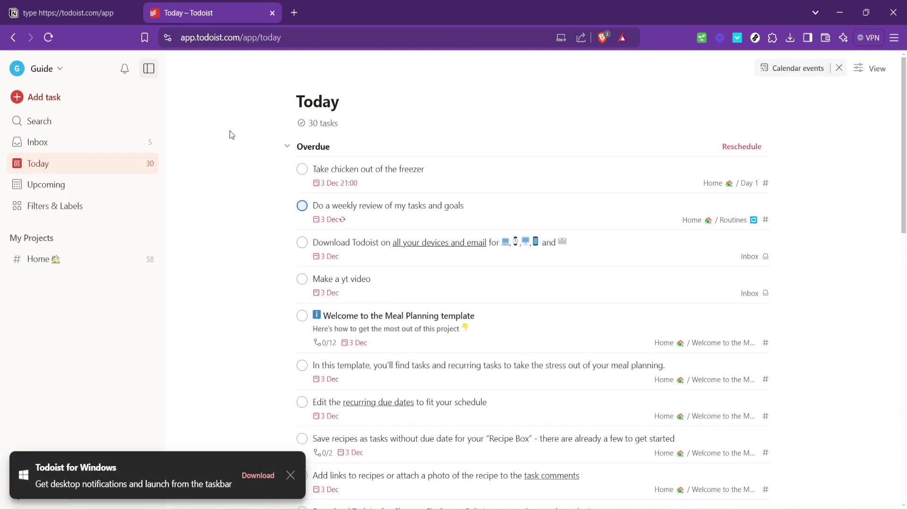
# Back on the Notion tab, reload the Todoist embed and dismiss the Leave site? warning.
pyautogui.click(68, 13)
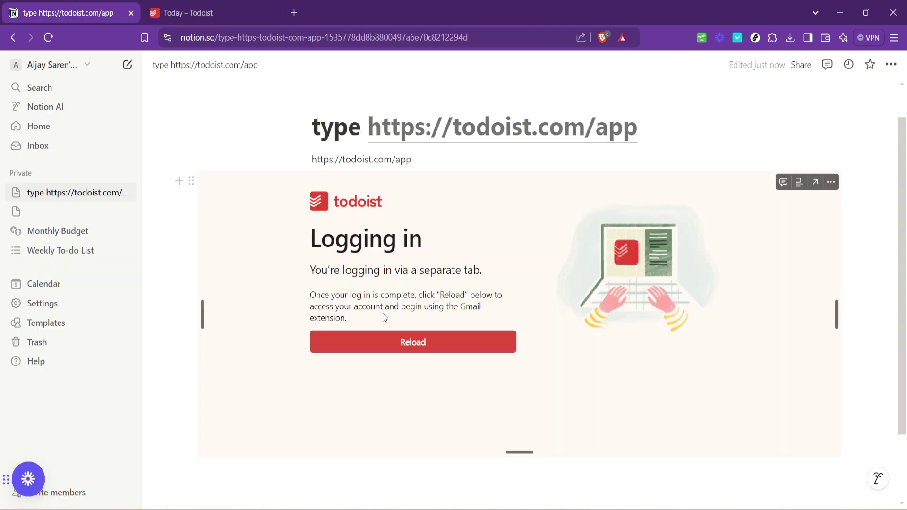
pyautogui.click(369, 342)
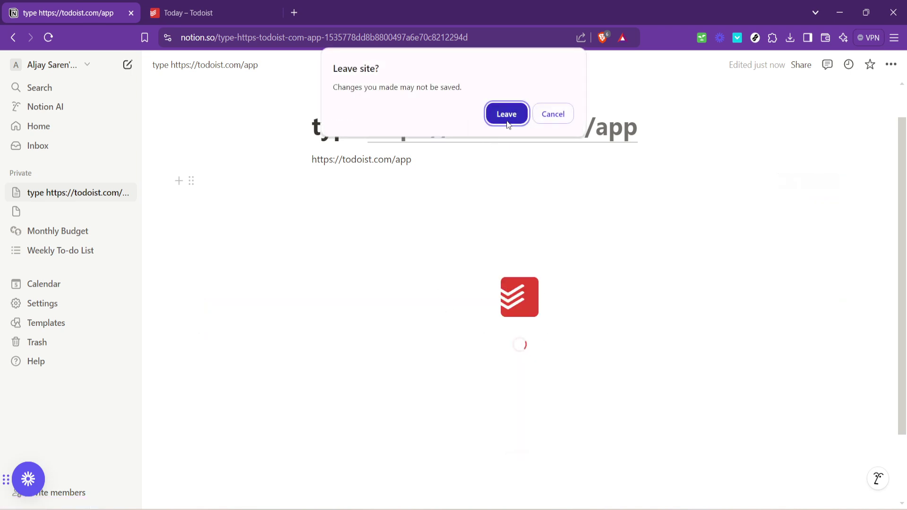
pyautogui.click(571, 116)
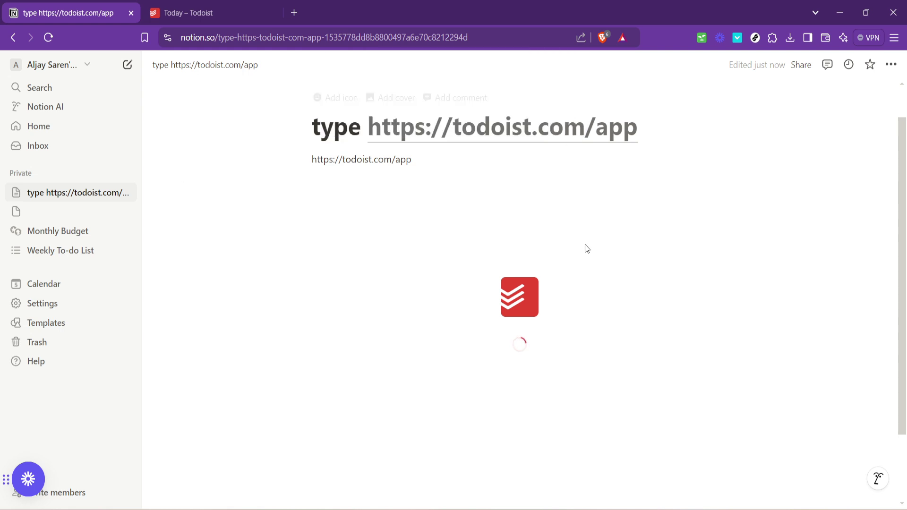
pyautogui.moveTo(519, 312)
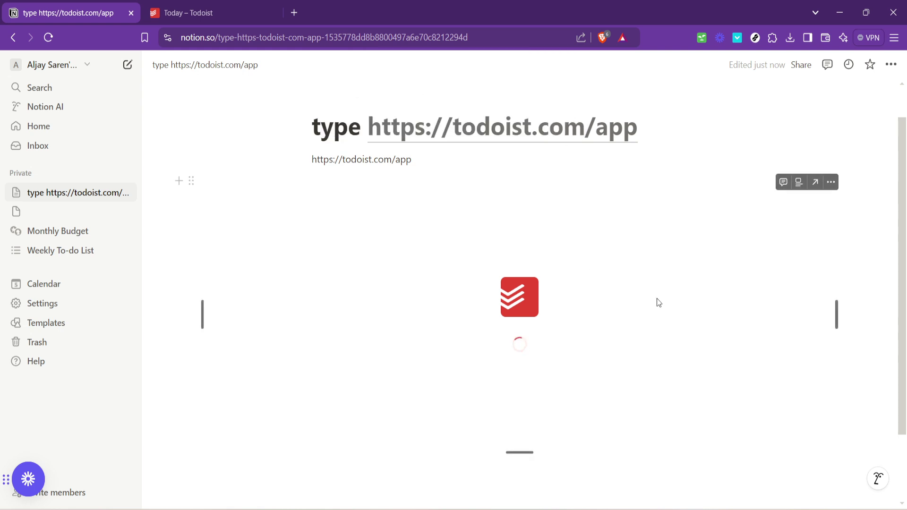
pyautogui.scroll(-3, 635, 323)
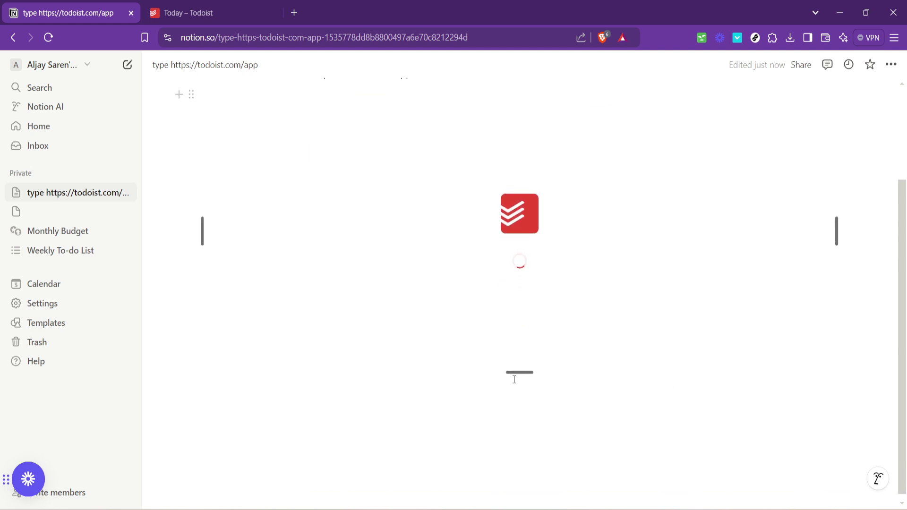
# Drag the Todoist embed's bottom handle down to make it taller.
pyautogui.moveTo(513, 366); pyautogui.dragTo(511, 444)
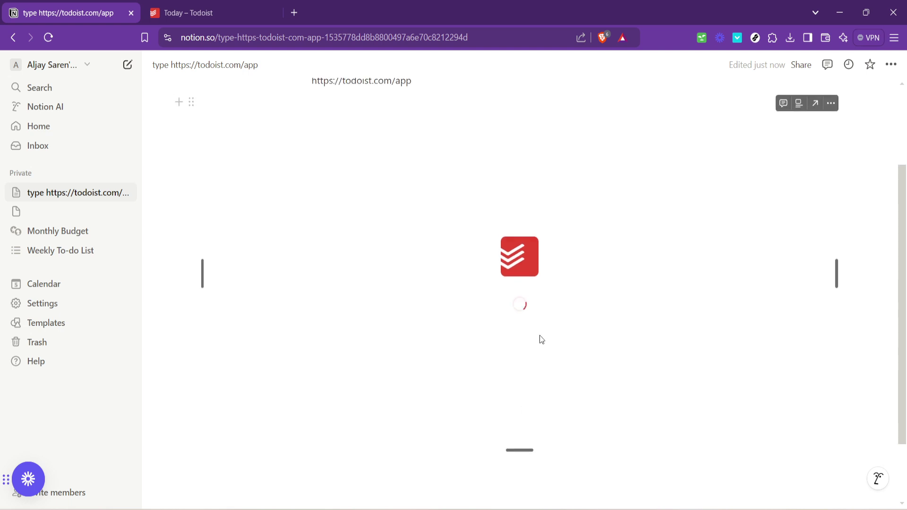
pyautogui.scroll(3, 546, 333)
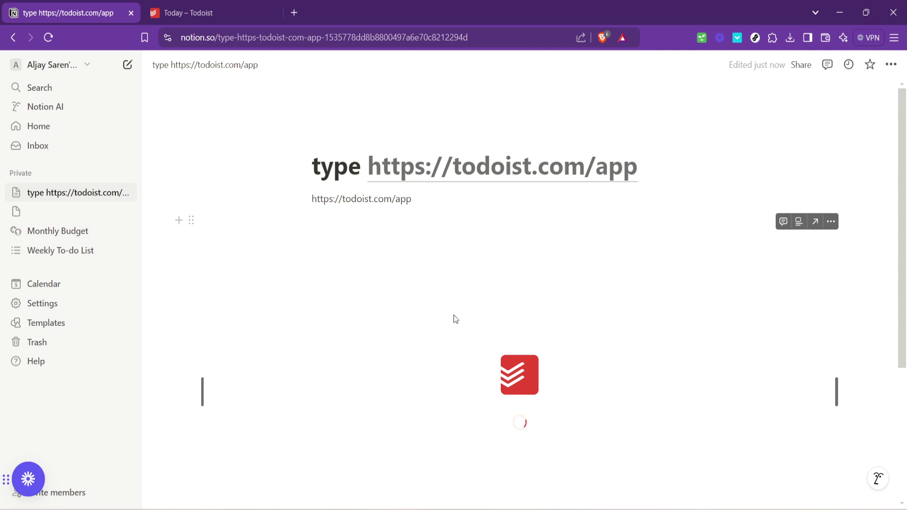
pyautogui.scroll(-3, 453, 315)
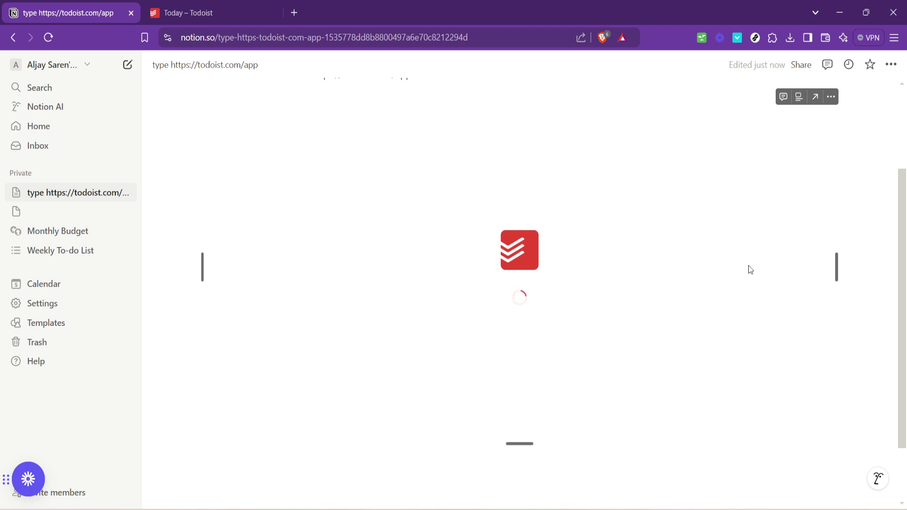
pyautogui.scroll(2, 732, 280)
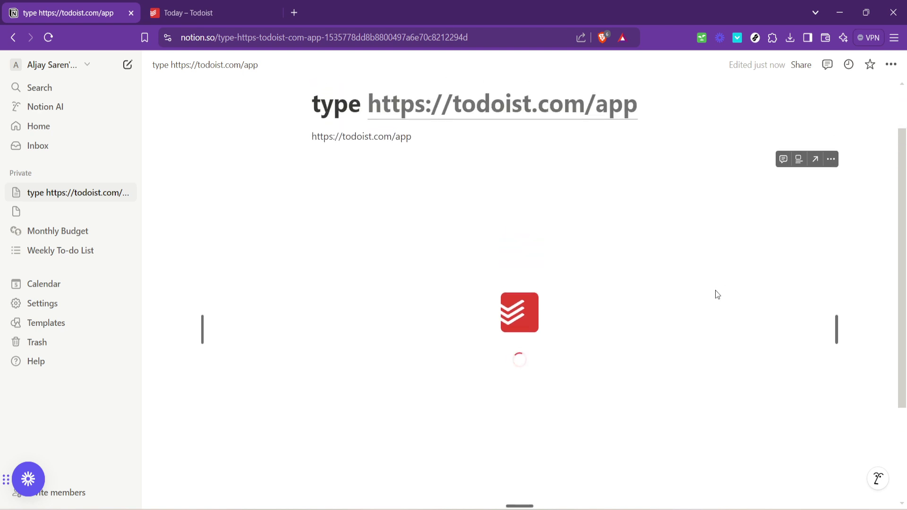